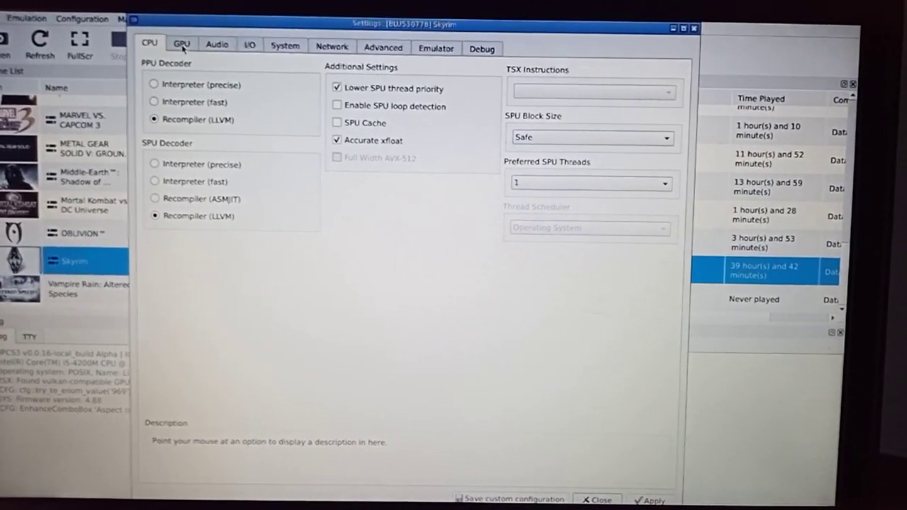
Review Skyrim's GPU, Audio, I/O, System, Network, Advanced, Emulator and Debug settings pages.
left_click(191, 43)
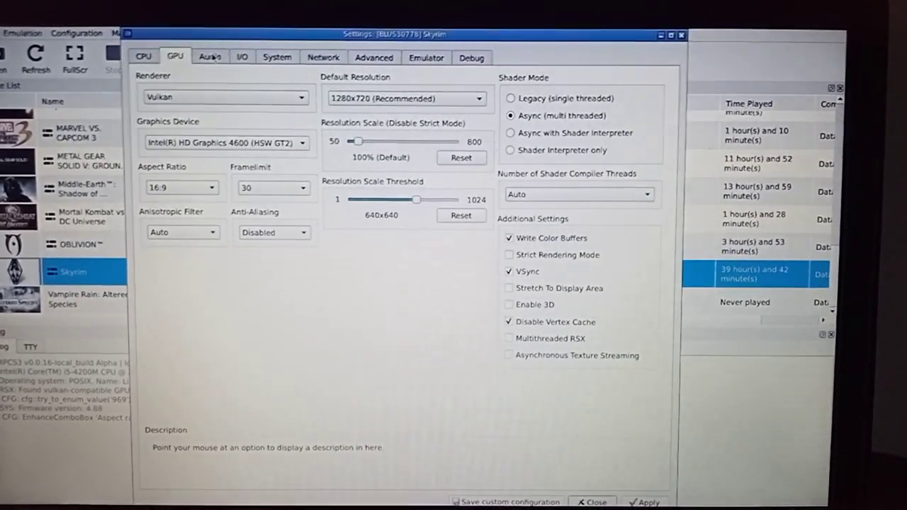
left_click(212, 60)
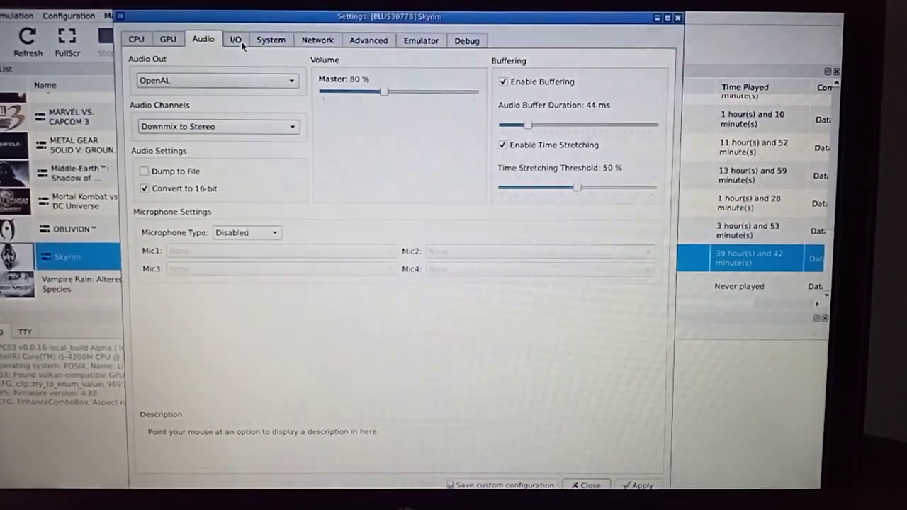
left_click(238, 44)
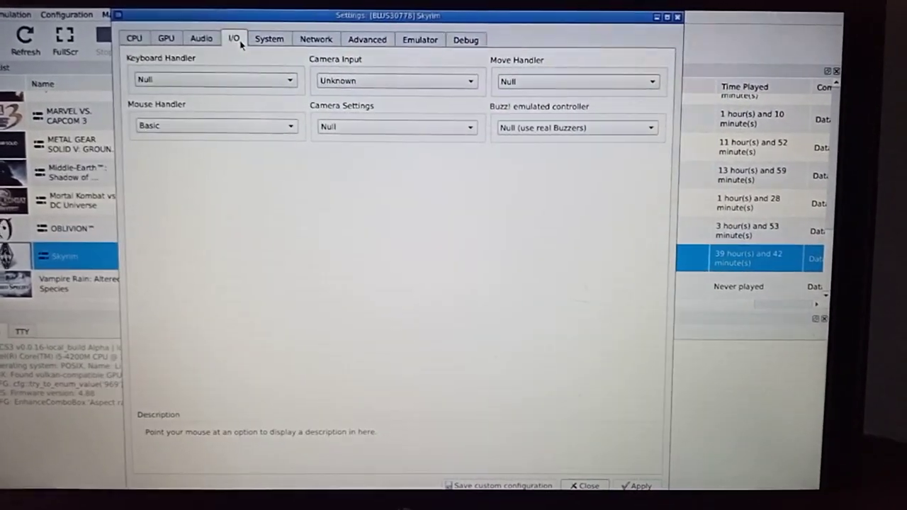
left_click(272, 38)
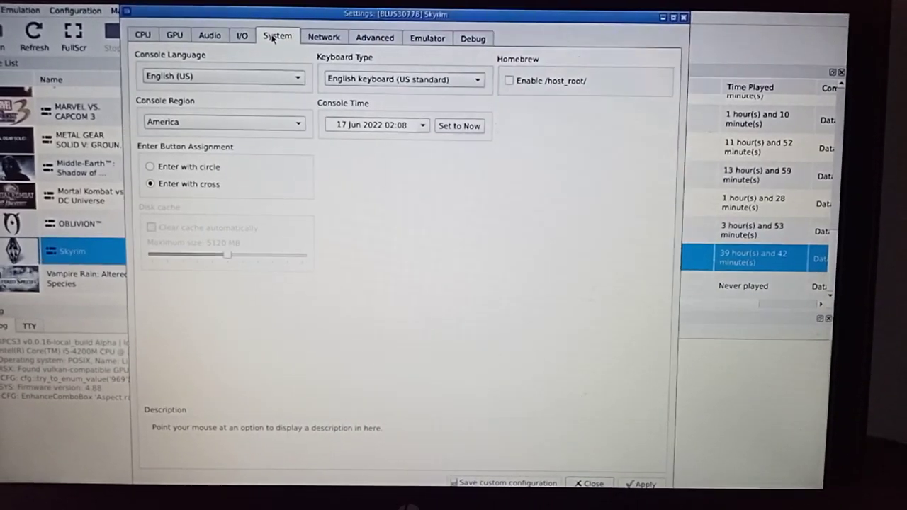
left_click(316, 45)
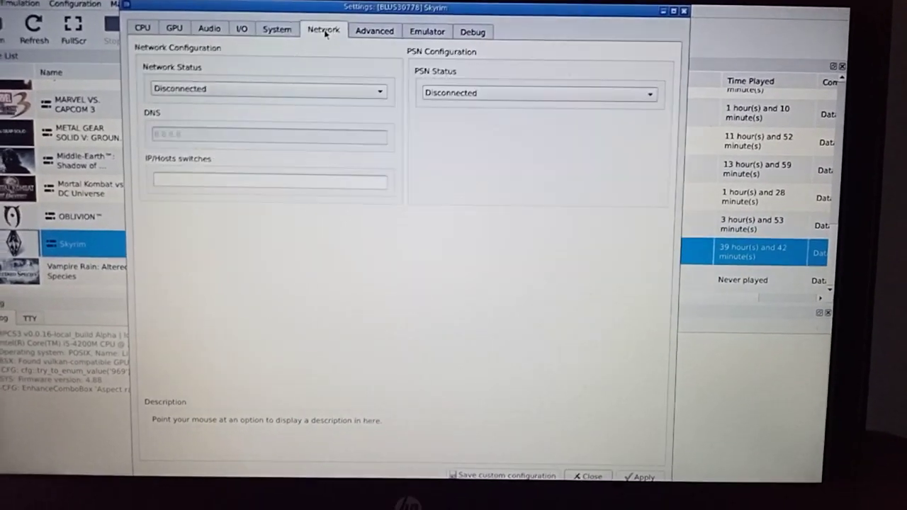
left_click(381, 17)
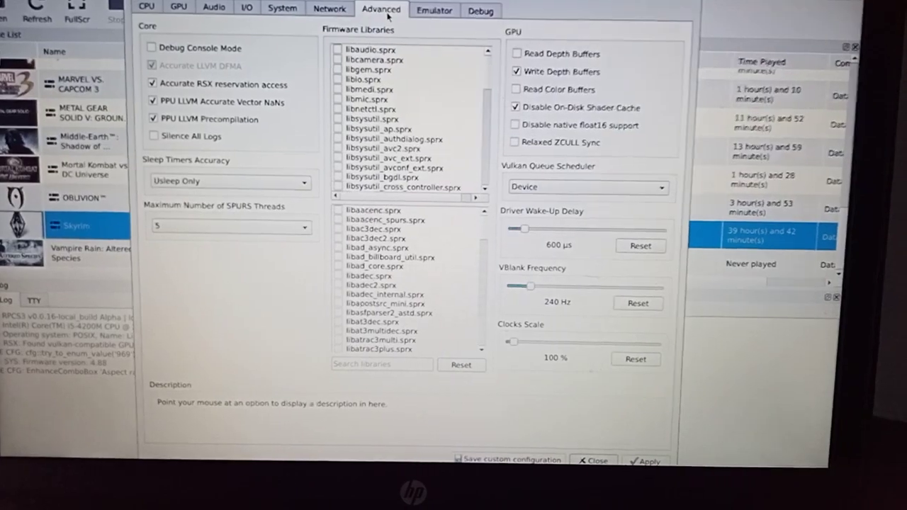
left_click(429, 23)
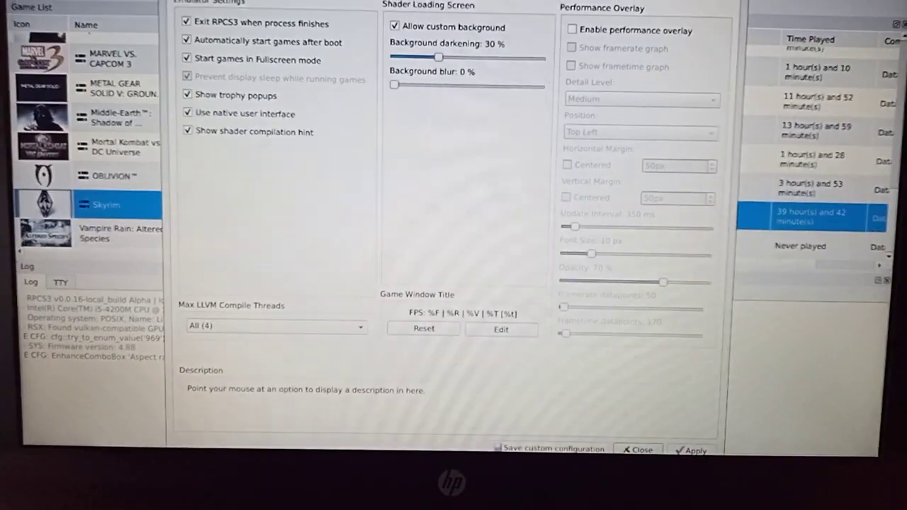
left_click(520, 2)
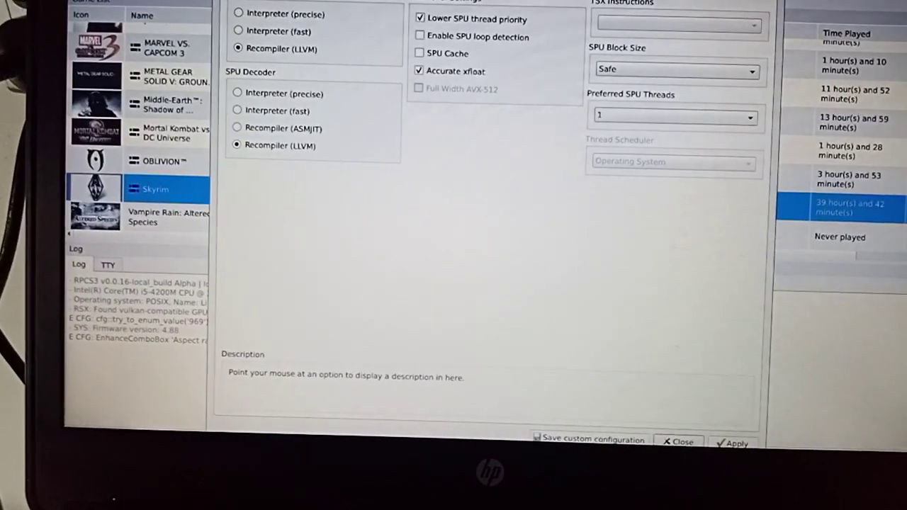
Close Skyrim's settings and open Shadow of Mordor's custom configuration without fixing invalid values.
left_click(673, 443)
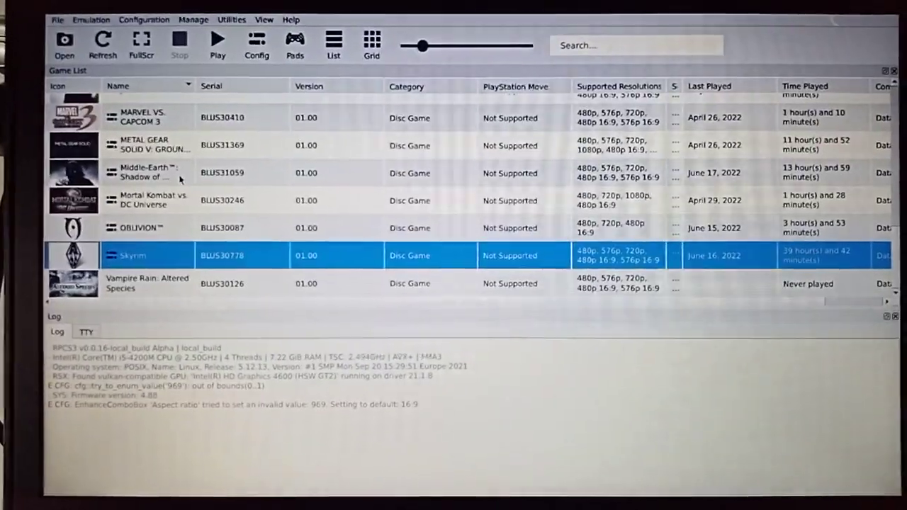
left_click(188, 176)
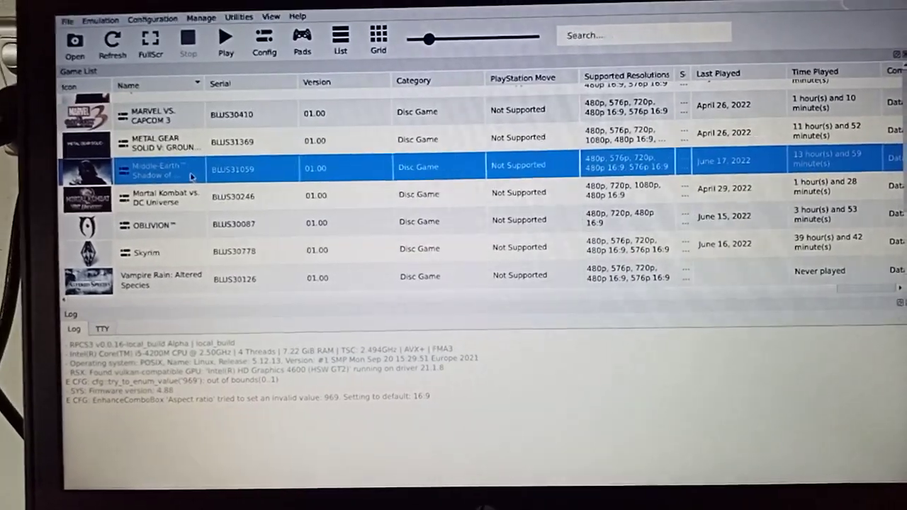
right_click(212, 173)
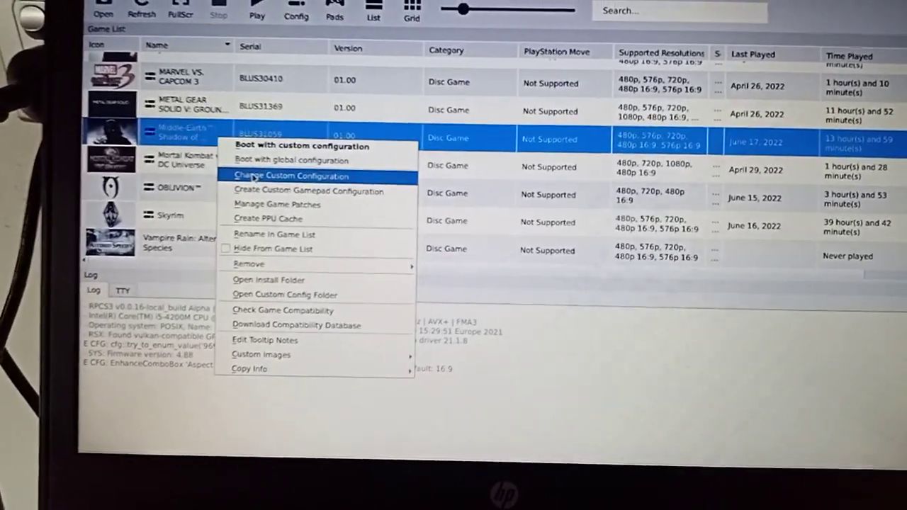
left_click(262, 172)
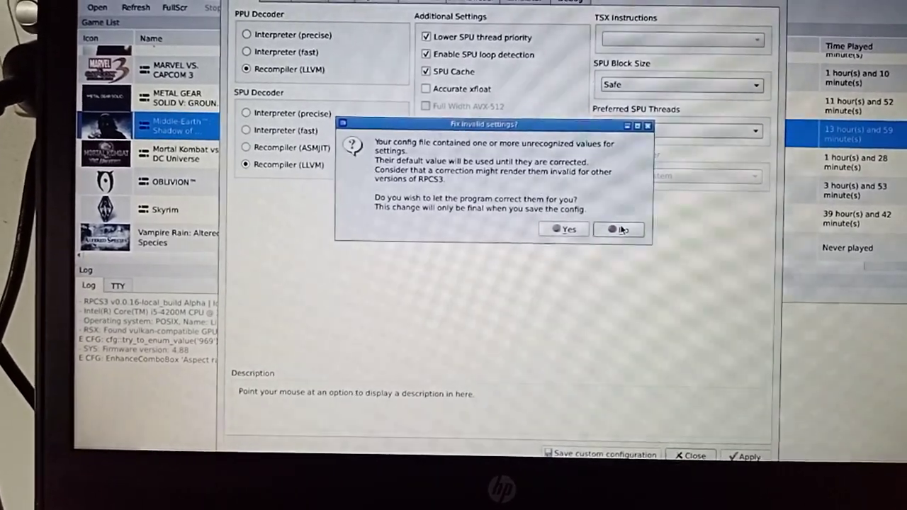
left_click(633, 229)
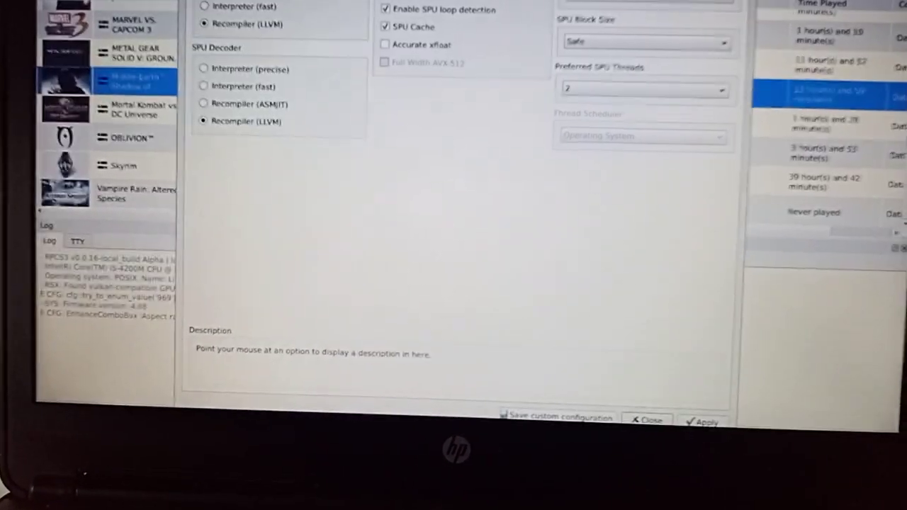
Page through Shadow of Mordor's settings past Advanced to CPU, then close the configuration.
key("ctrl+Tab")
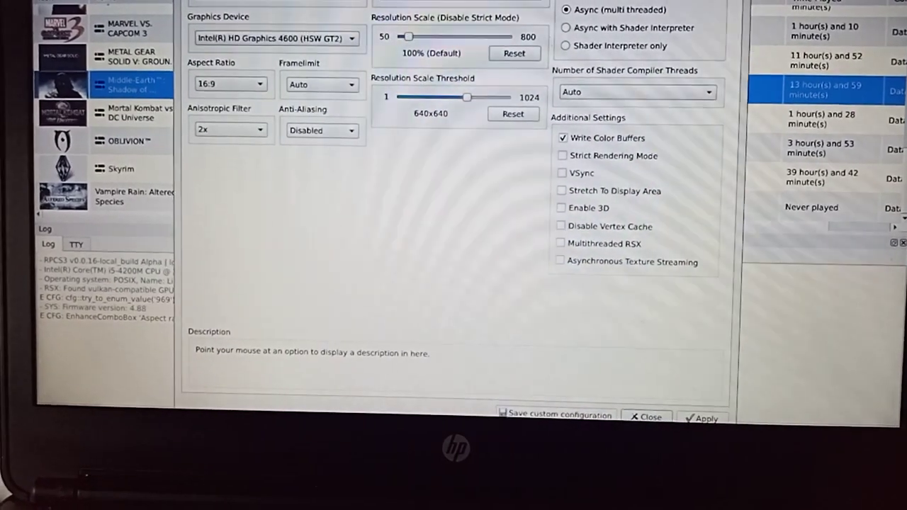
key("ctrl+Tab")
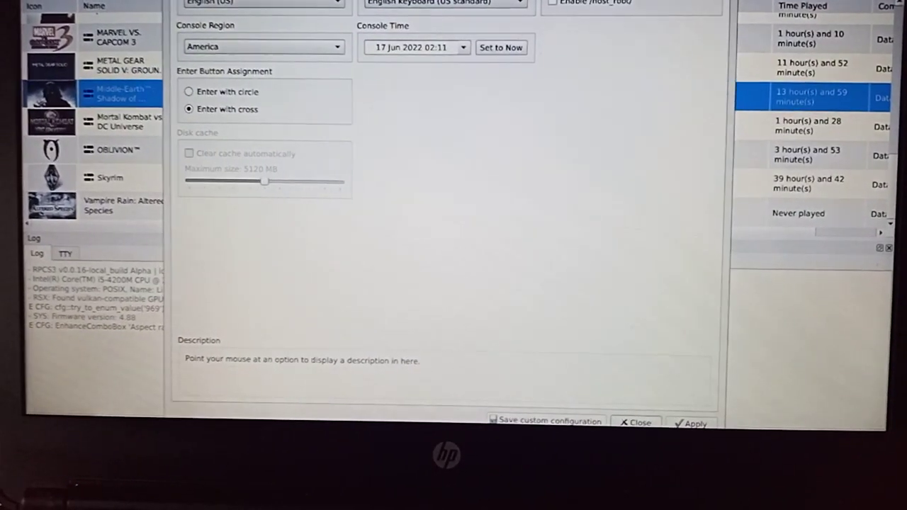
key("ctrl+Tab")
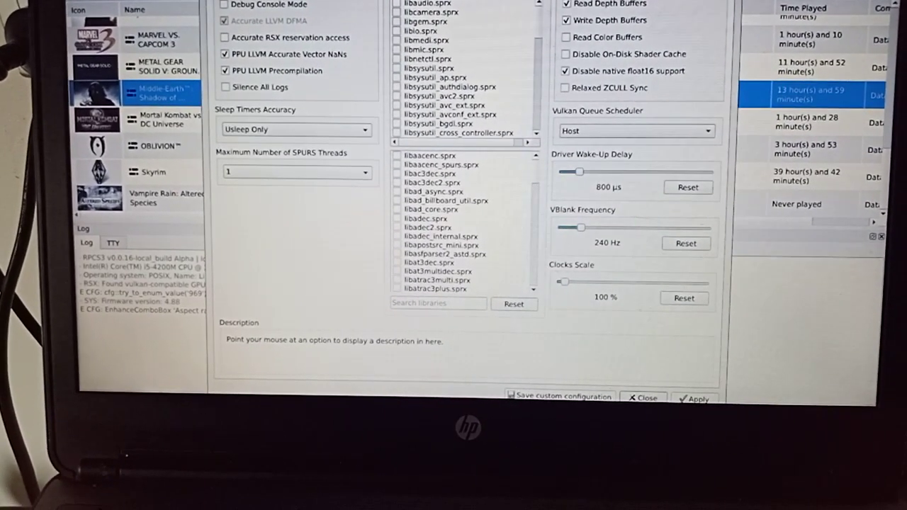
key("ctrl+Tab")
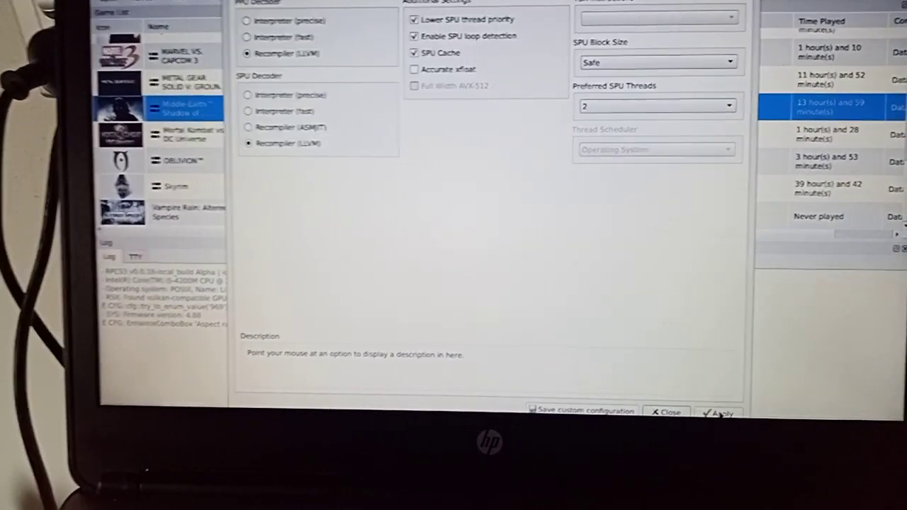
left_click(719, 412)
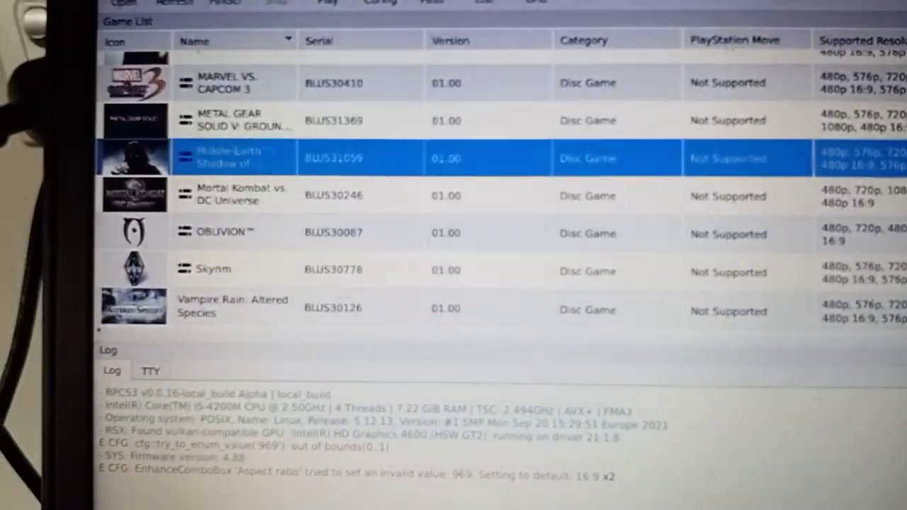
scroll(454, 185, "up", 5)
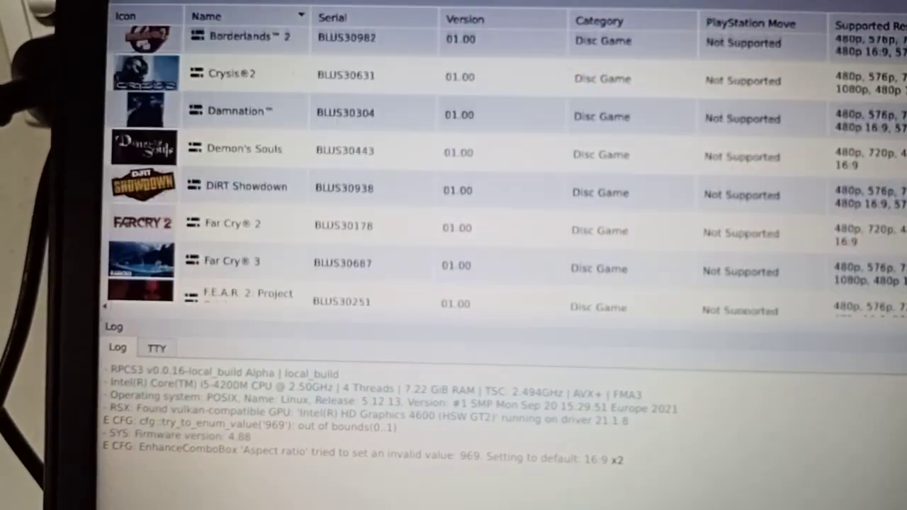
scroll(454, 184, "up", 2)
scroll(453, 184, "down", 1)
scroll(453, 185, "down", 5)
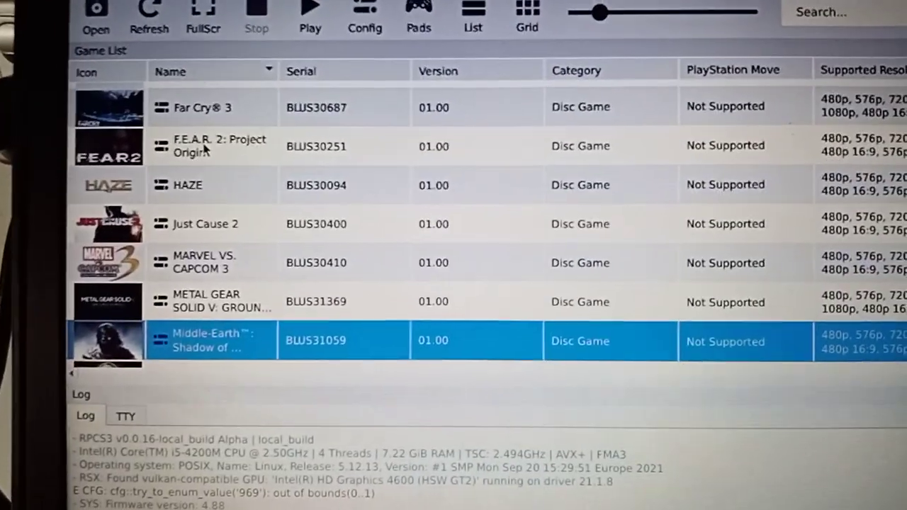
scroll(209, 136, "down", 2)
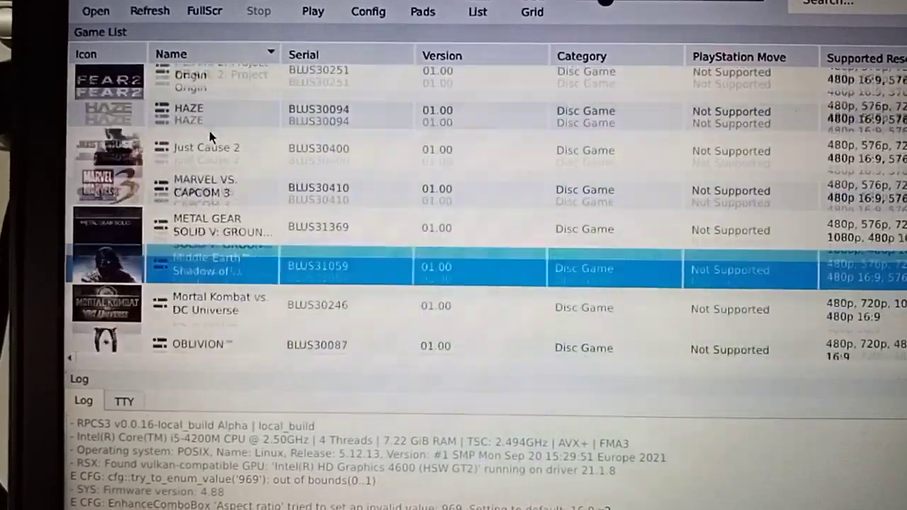
scroll(213, 125, "up", 4)
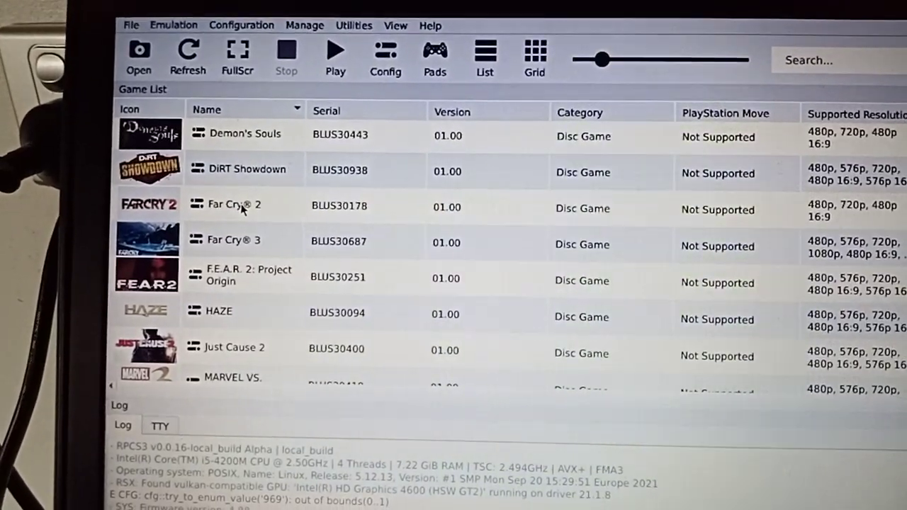
scroll(242, 210, "up", 3)
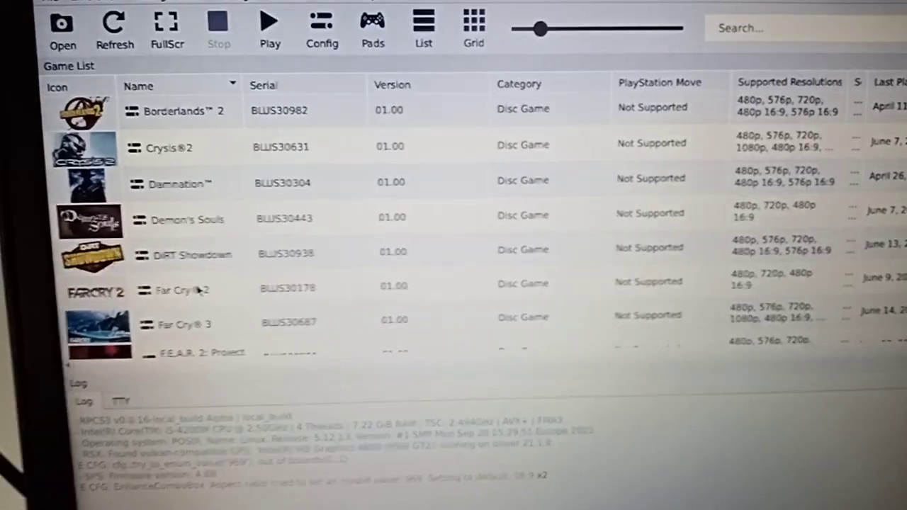
scroll(209, 308, "up", 1)
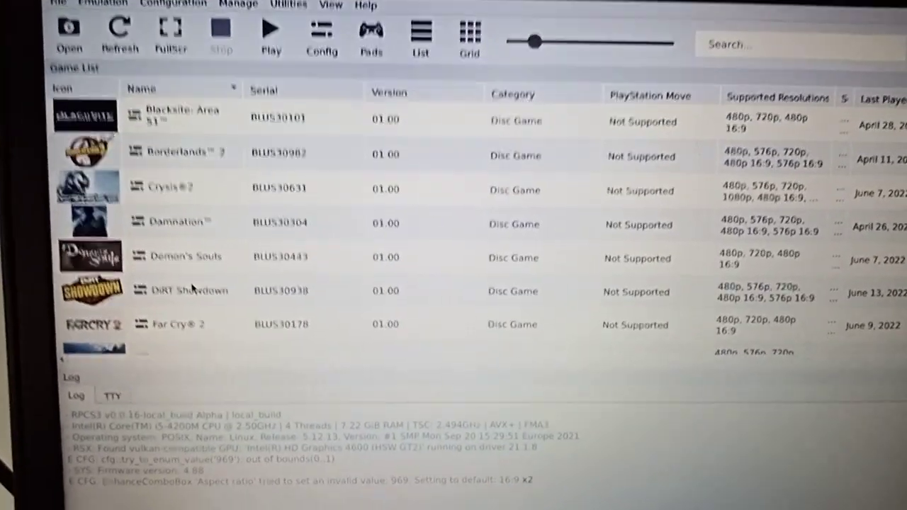
scroll(193, 286, "down", 1)
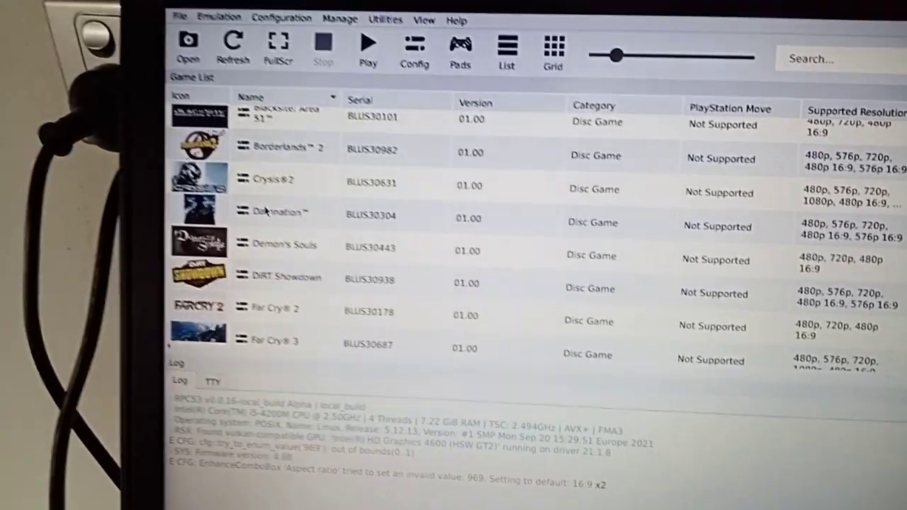
Select Damnation in the game list.
left_click(234, 185)
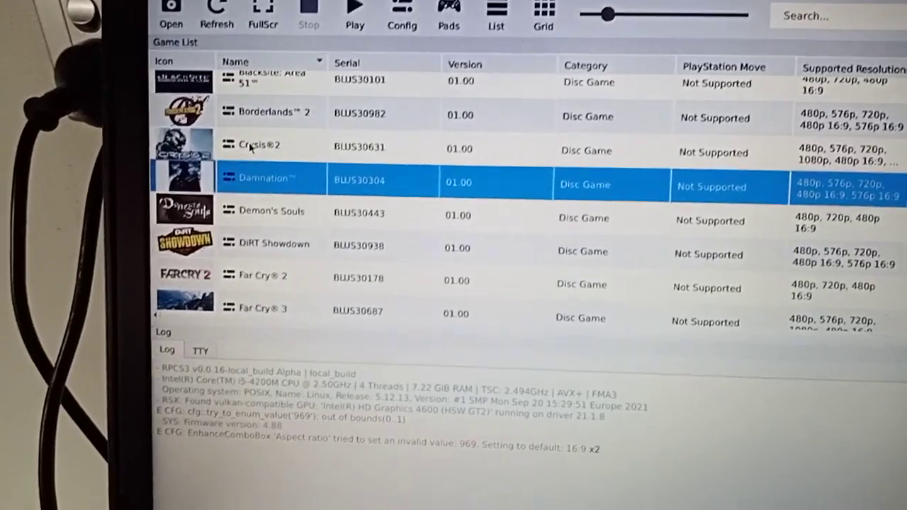
Select Crysis 2 in the game list instead of Damnation.
left_click(250, 146)
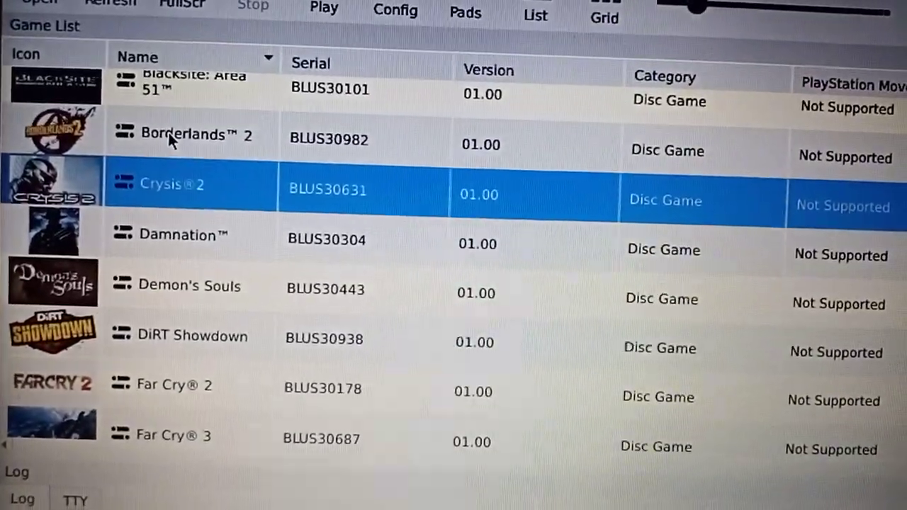
scroll(337, 78, "down", 2)
scroll(338, 67, "up", 4)
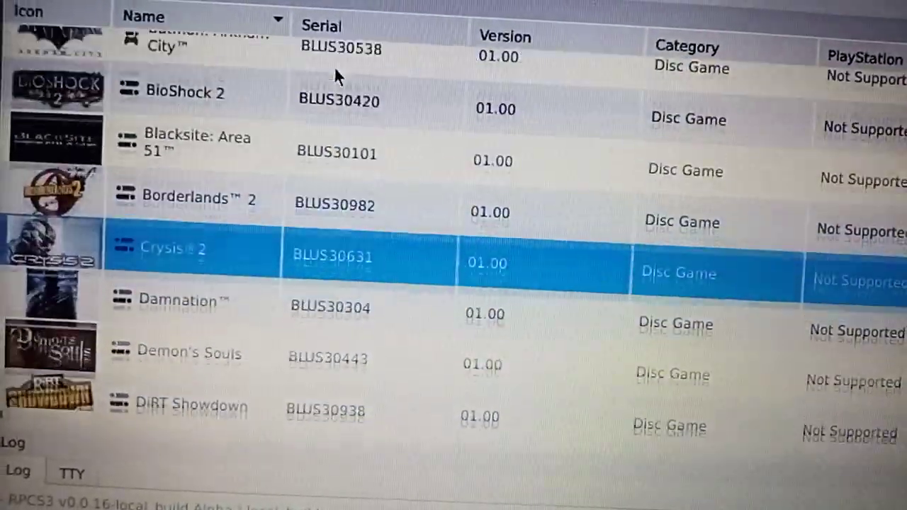
scroll(334, 66, "up", 4)
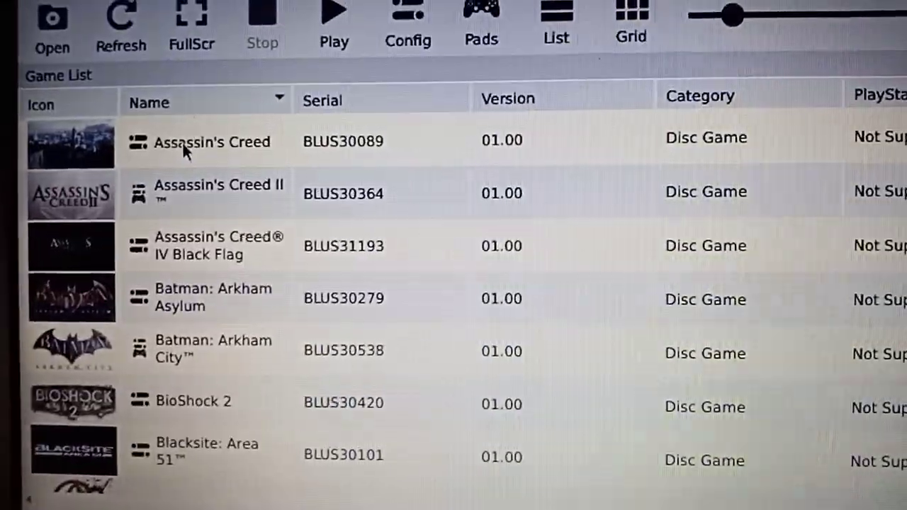
scroll(234, 198, "down", 2)
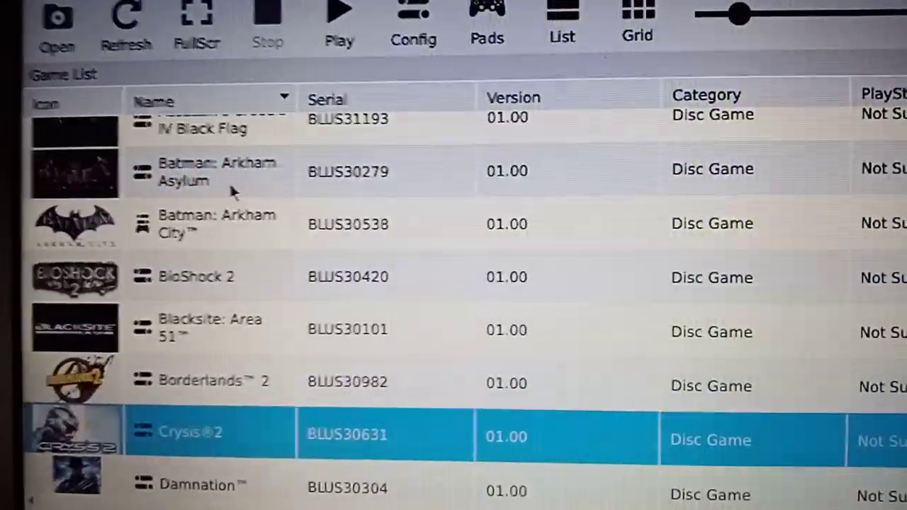
scroll(229, 182, "up", 2)
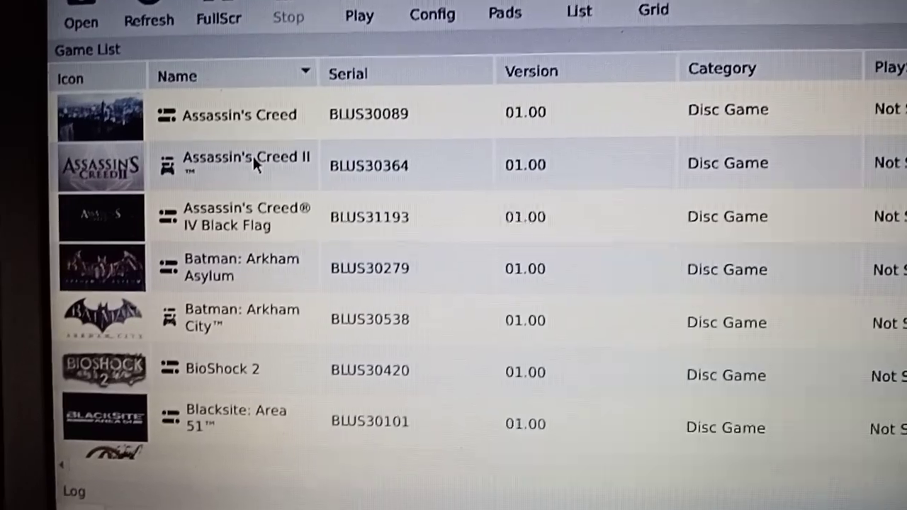